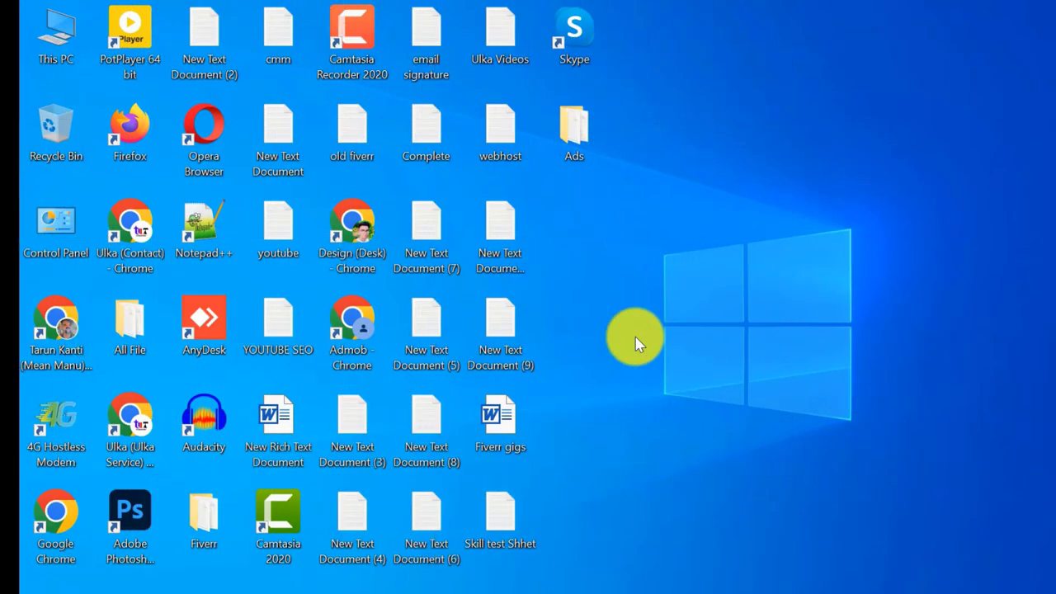
Launch Photoshop and open Pngtree.jpg from the Downloads folder.
{"action": "double_click", "coordinate": [132, 518]}
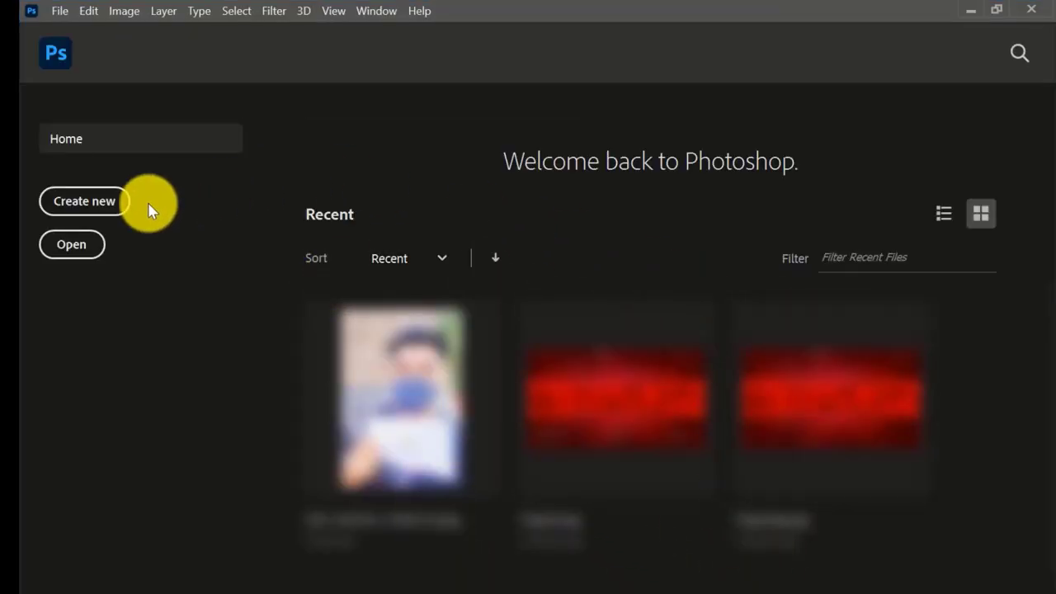
{"action": "left_click", "coordinate": [67, 248]}
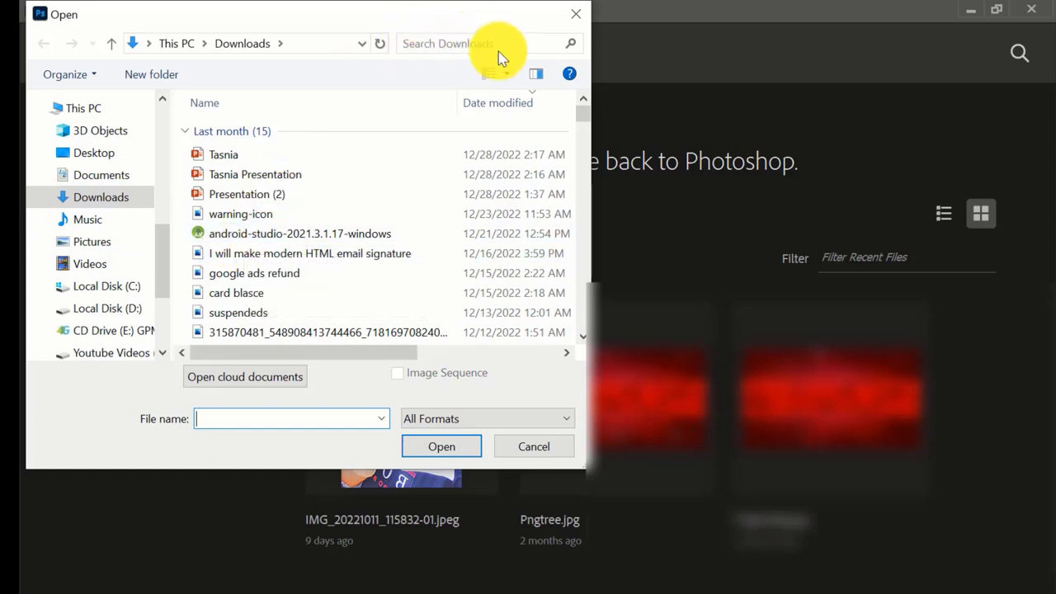
{"action": "scroll", "coordinate": [231, 181], "scroll_direction": "down", "scroll_amount": 1}
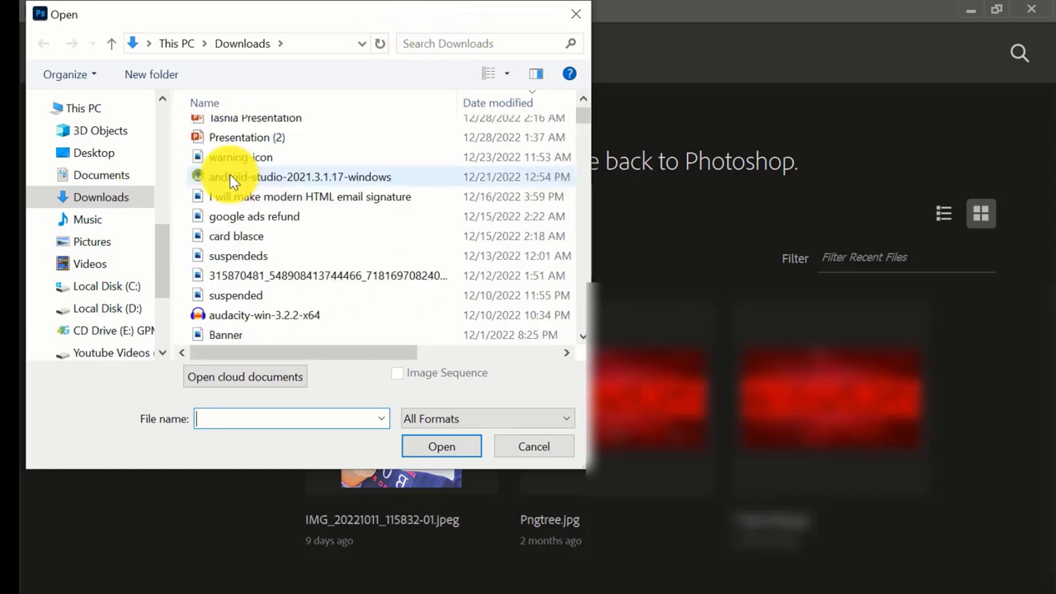
{"action": "scroll", "coordinate": [231, 182], "scroll_direction": "down", "scroll_amount": 1}
{"action": "scroll", "coordinate": [231, 181], "scroll_direction": "down", "scroll_amount": 2}
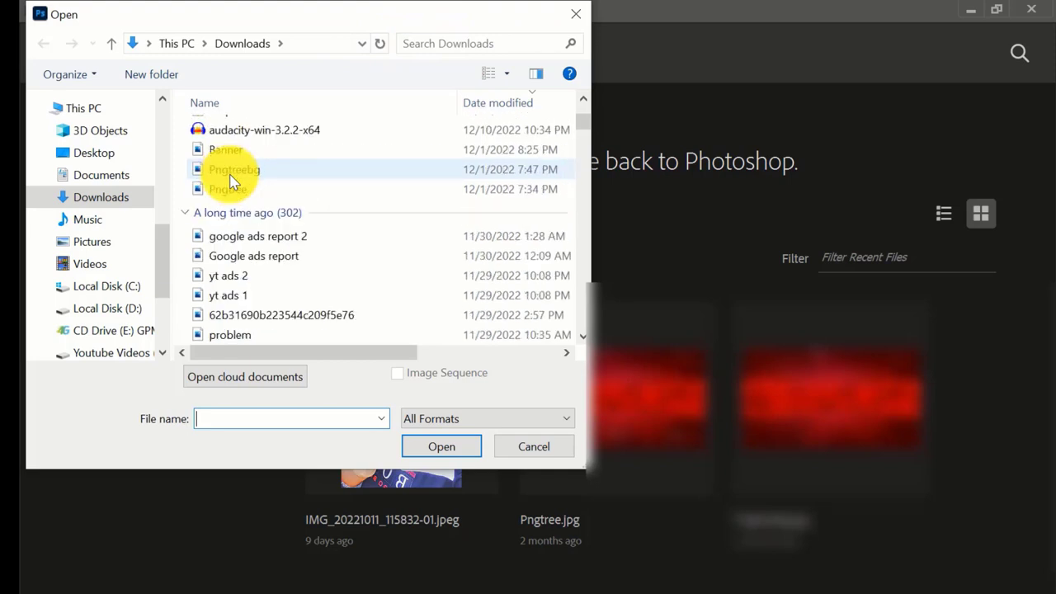
{"action": "left_click", "coordinate": [214, 189]}
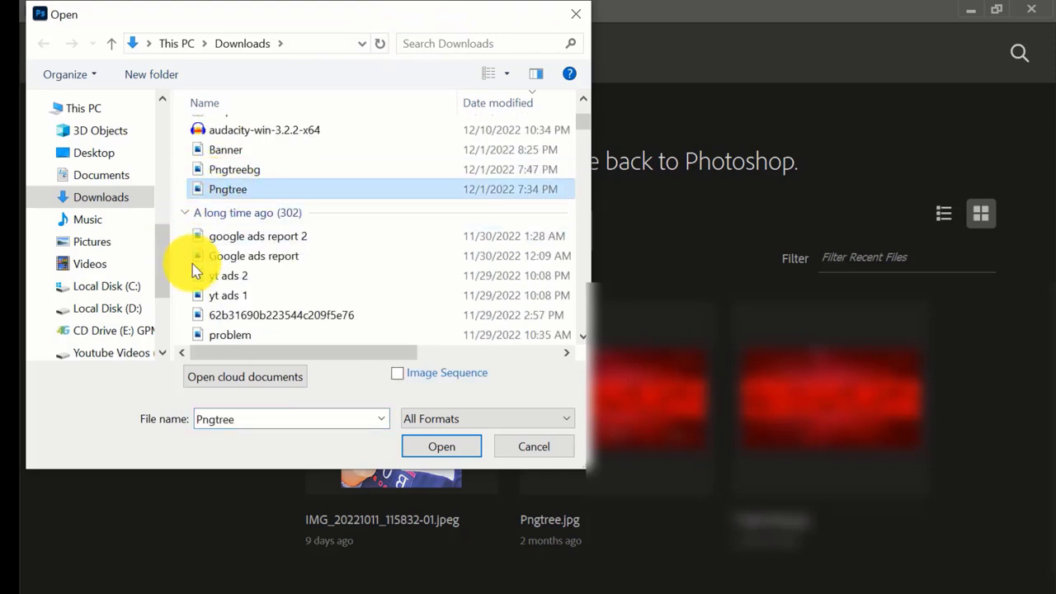
{"action": "left_click", "coordinate": [431, 446]}
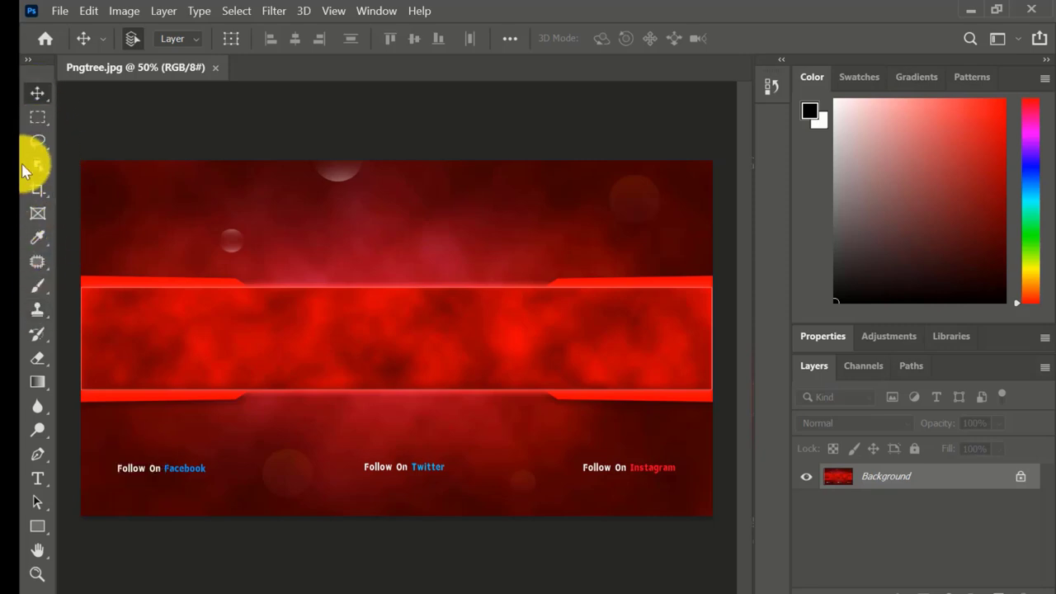
Switch from the healing tool group to the Patch Tool.
{"action": "left_click", "coordinate": [43, 276]}
{"action": "right_click", "coordinate": [46, 268]}
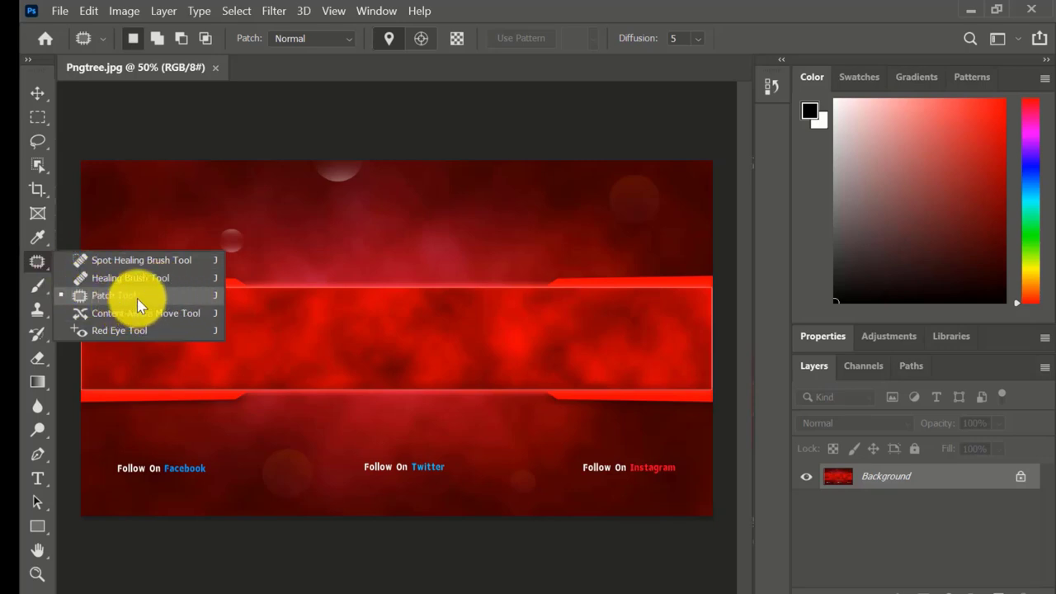
{"action": "left_click", "coordinate": [134, 297]}
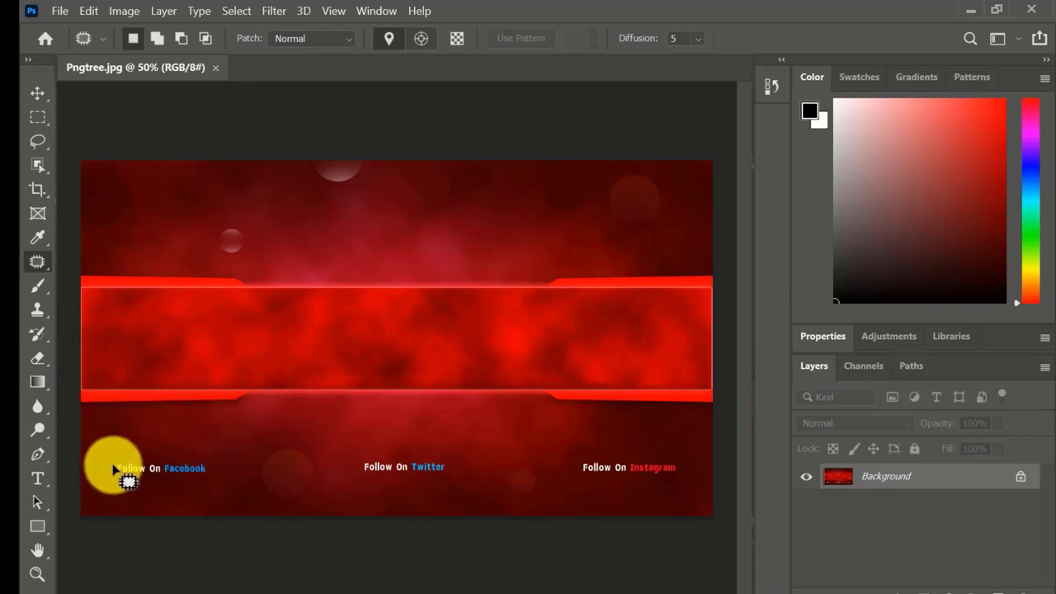
Outline 'Follow On Facebook', patch it with nearby red background, and deselect.
{"action": "scroll", "coordinate": [117, 466], "scroll_direction": "up", "scroll_amount": 1, "text": "alt"}
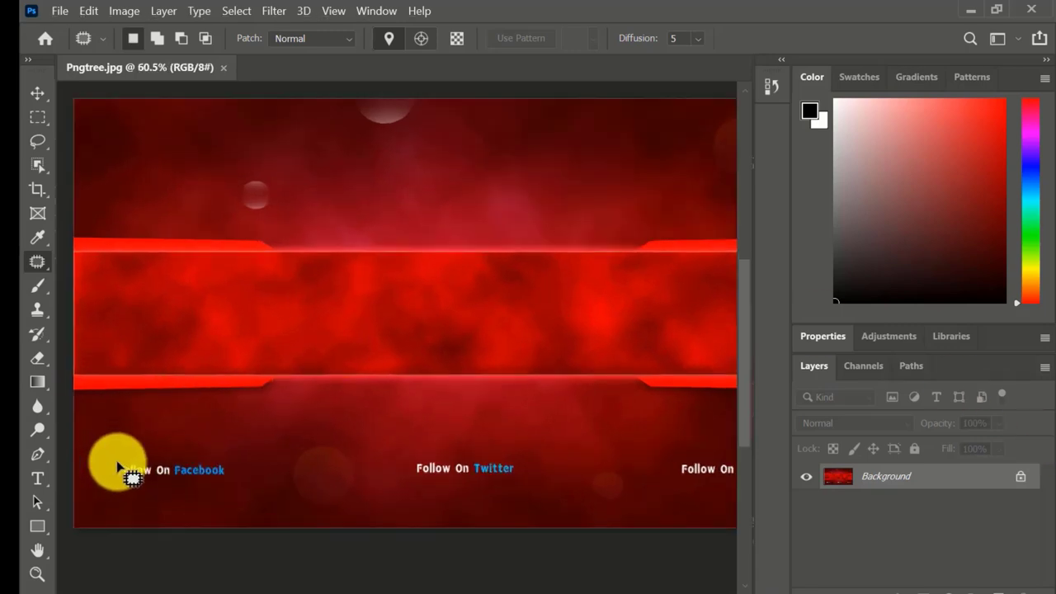
{"action": "scroll", "coordinate": [122, 467], "scroll_direction": "up", "scroll_amount": 1, "text": "alt"}
{"action": "scroll", "coordinate": [122, 461], "scroll_direction": "up", "scroll_amount": 1, "text": "alt"}
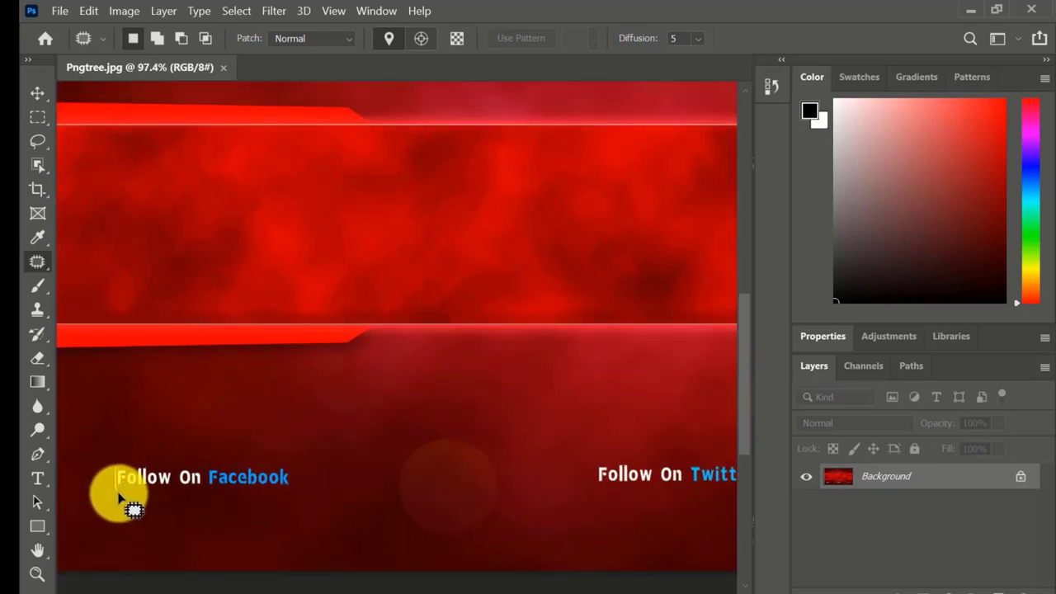
{"action": "mouse_move", "coordinate": [118, 494]}
{"action": "left_mouse_down"}
{"action": "mouse_move", "coordinate": [220, 494]}
{"action": "mouse_move", "coordinate": [293, 471]}
{"action": "mouse_move", "coordinate": [206, 462]}
{"action": "mouse_move", "coordinate": [114, 471]}
{"action": "left_mouse_up"}
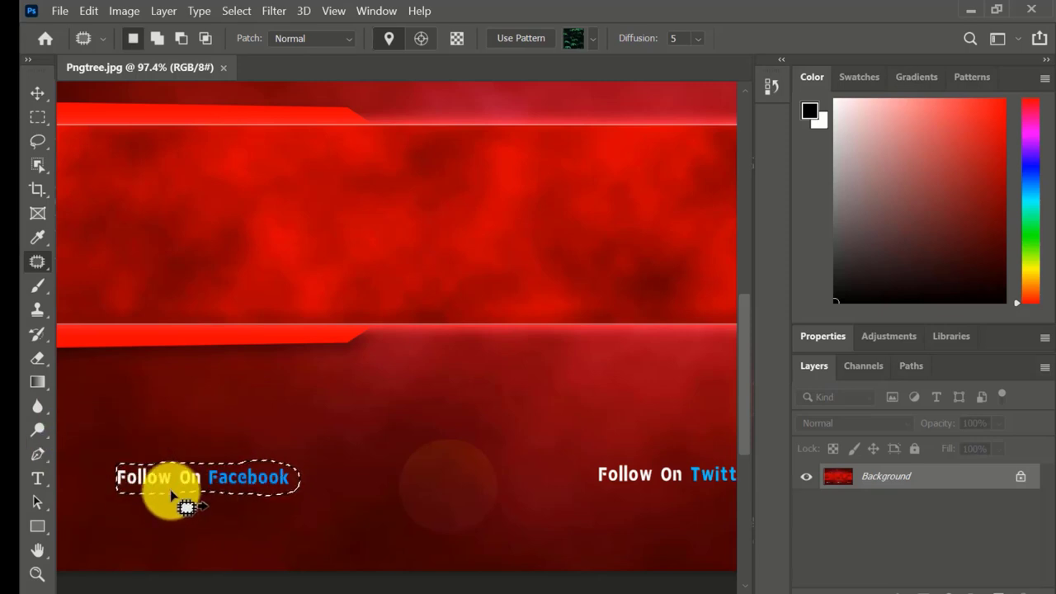
{"action": "mouse_move", "coordinate": [172, 495]}
{"action": "left_mouse_down"}
{"action": "mouse_move", "coordinate": [157, 512]}
{"action": "mouse_move", "coordinate": [162, 523]}
{"action": "left_mouse_up"}
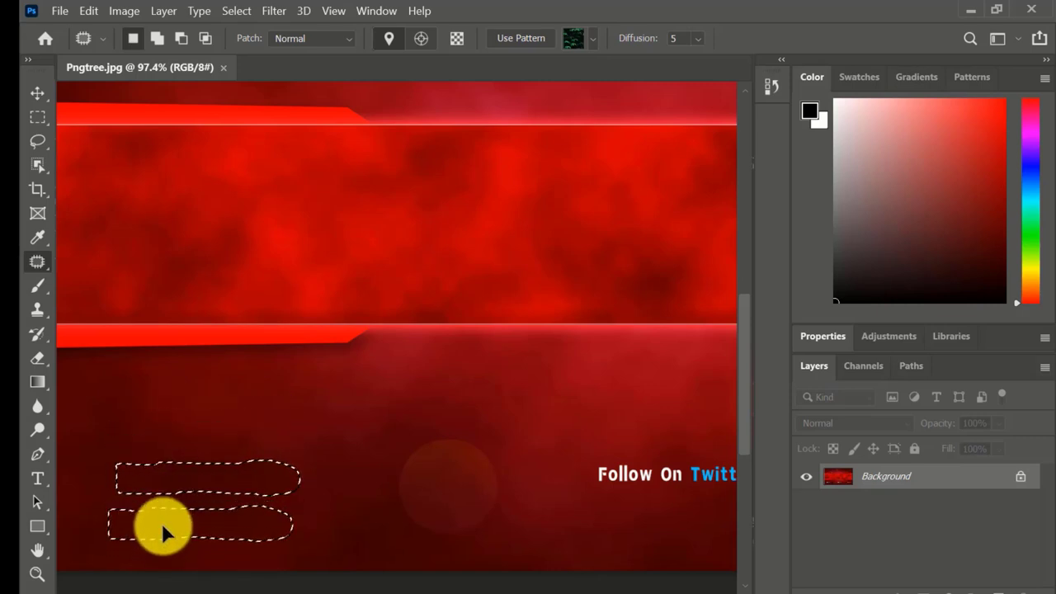
{"action": "key", "text": "ctrl+d"}
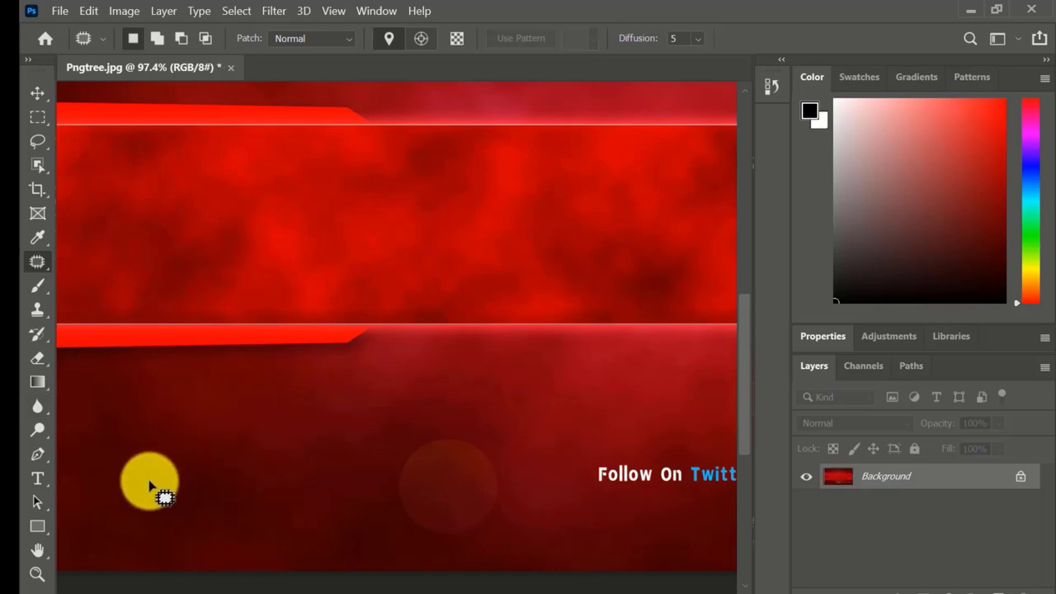
Outline 'Follow On Twitter' and patch it with nearby red background, then deselect.
{"action": "scroll", "coordinate": [240, 490], "scroll_direction": "down", "scroll_amount": 2}
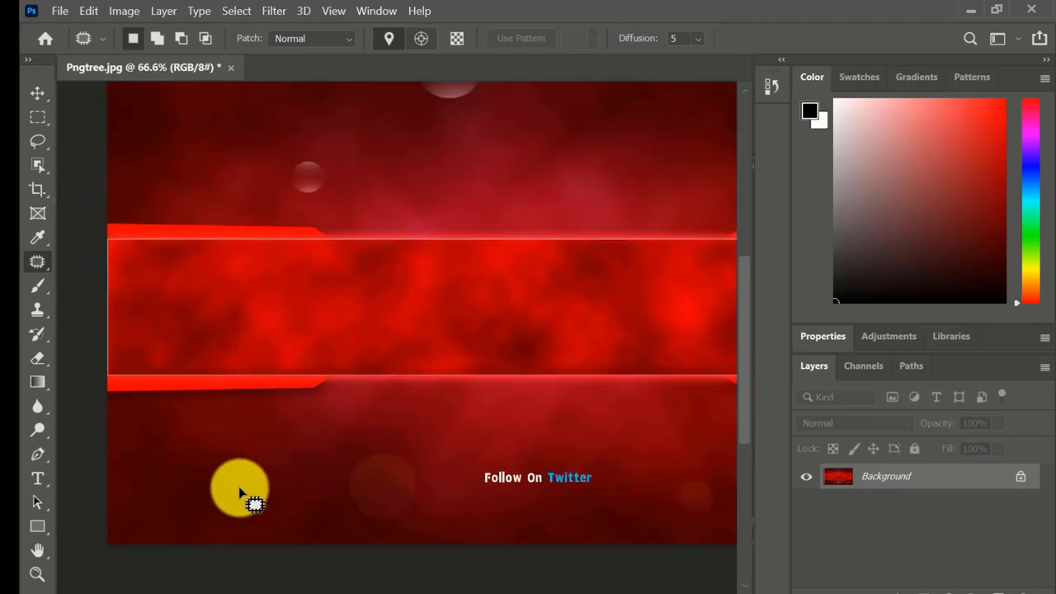
{"action": "scroll", "coordinate": [240, 490], "scroll_direction": "up", "scroll_amount": 1}
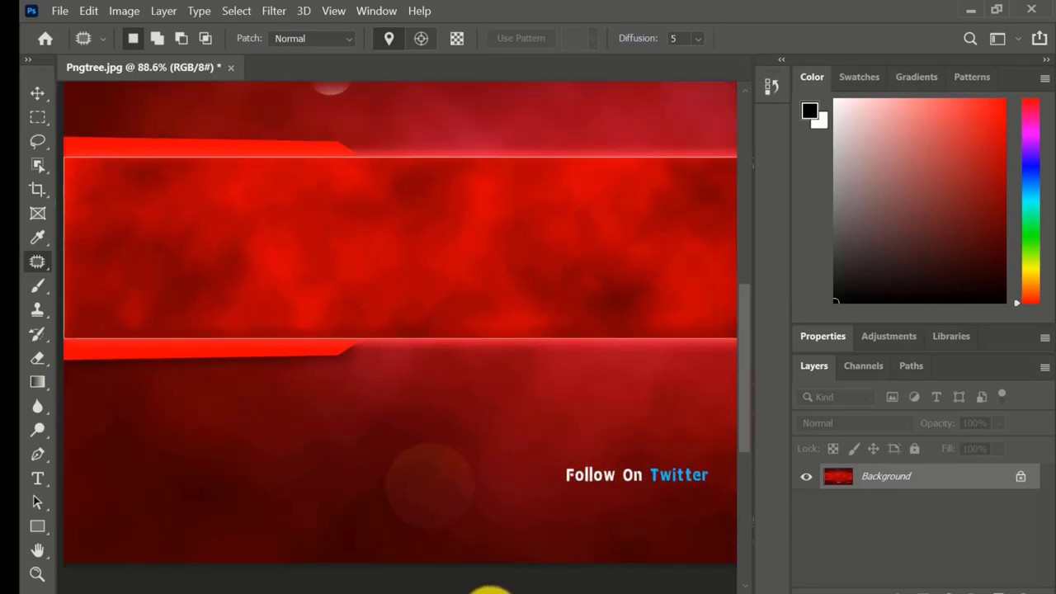
{"action": "scroll", "coordinate": [482, 584], "scroll_direction": "right", "scroll_amount": 5}
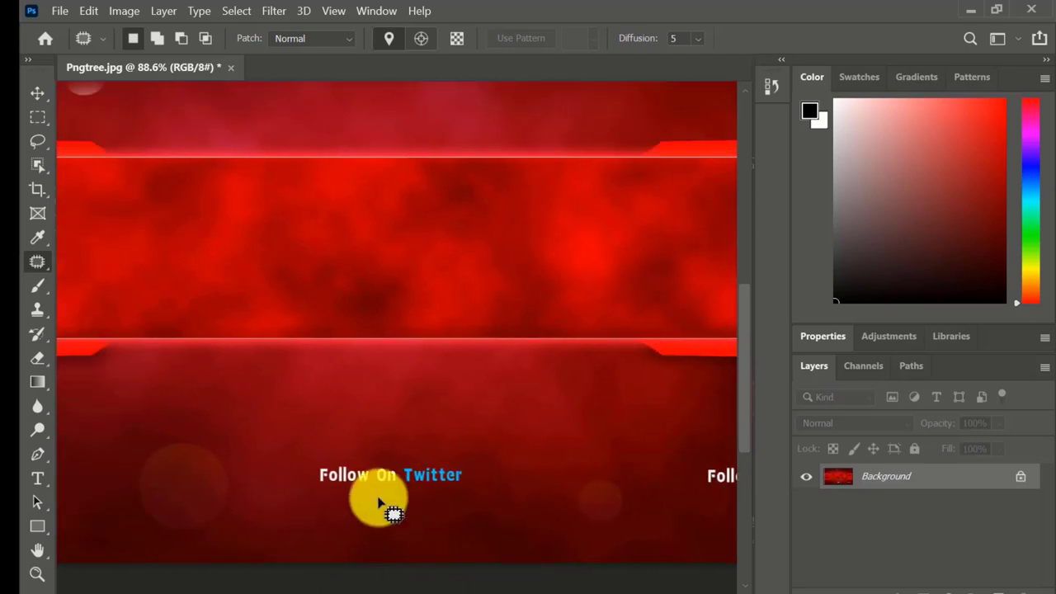
{"action": "scroll", "coordinate": [381, 491], "scroll_direction": "up", "scroll_amount": 2}
{"action": "scroll", "coordinate": [367, 491], "scroll_direction": "up", "scroll_amount": 3}
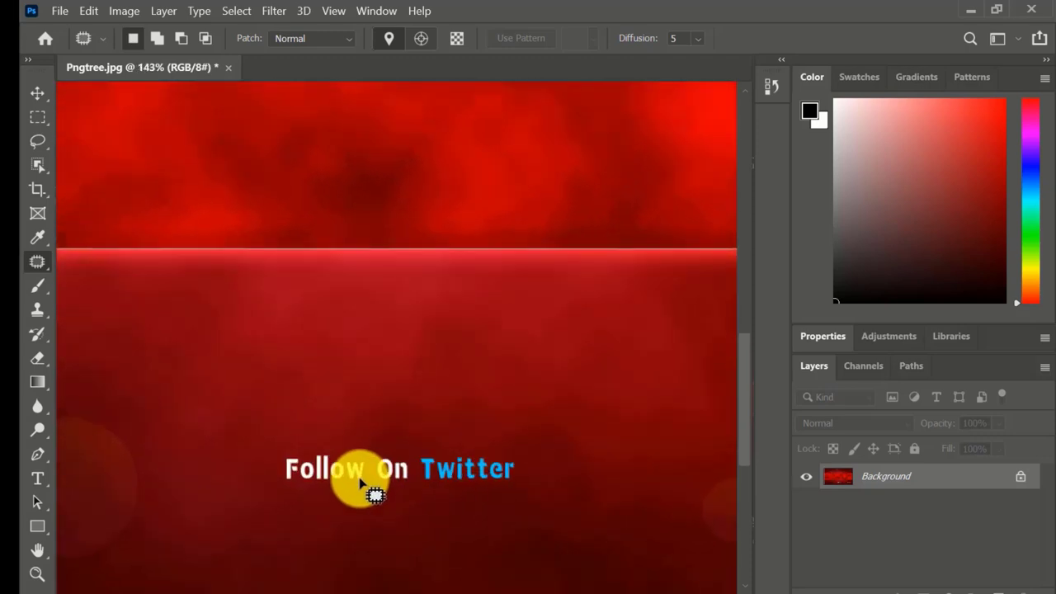
{"action": "left_click_drag", "start_coordinate": [283, 460], "coordinate": [297, 485]}
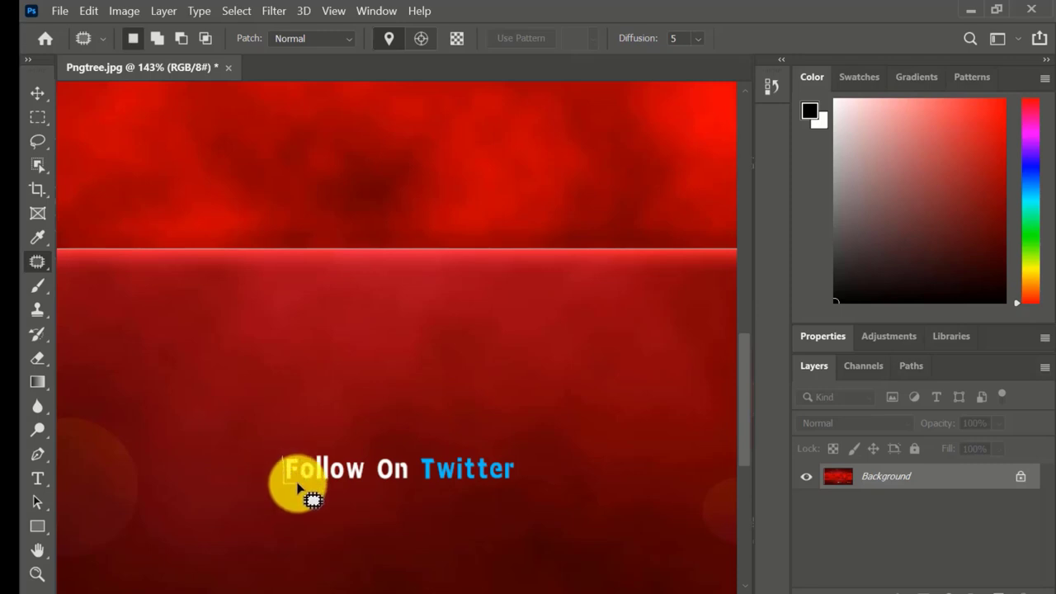
{"action": "mouse_move", "coordinate": [299, 487]}
{"action": "left_mouse_down"}
{"action": "mouse_move", "coordinate": [483, 491]}
{"action": "mouse_move", "coordinate": [523, 469]}
{"action": "mouse_move", "coordinate": [493, 455]}
{"action": "mouse_move", "coordinate": [388, 445]}
{"action": "mouse_move", "coordinate": [288, 464]}
{"action": "left_mouse_up"}
{"action": "mouse_move", "coordinate": [344, 483]}
{"action": "left_mouse_down"}
{"action": "mouse_move", "coordinate": [346, 568]}
{"action": "mouse_move", "coordinate": [349, 537]}
{"action": "left_mouse_up"}
{"action": "key", "text": "ctrl+d"}
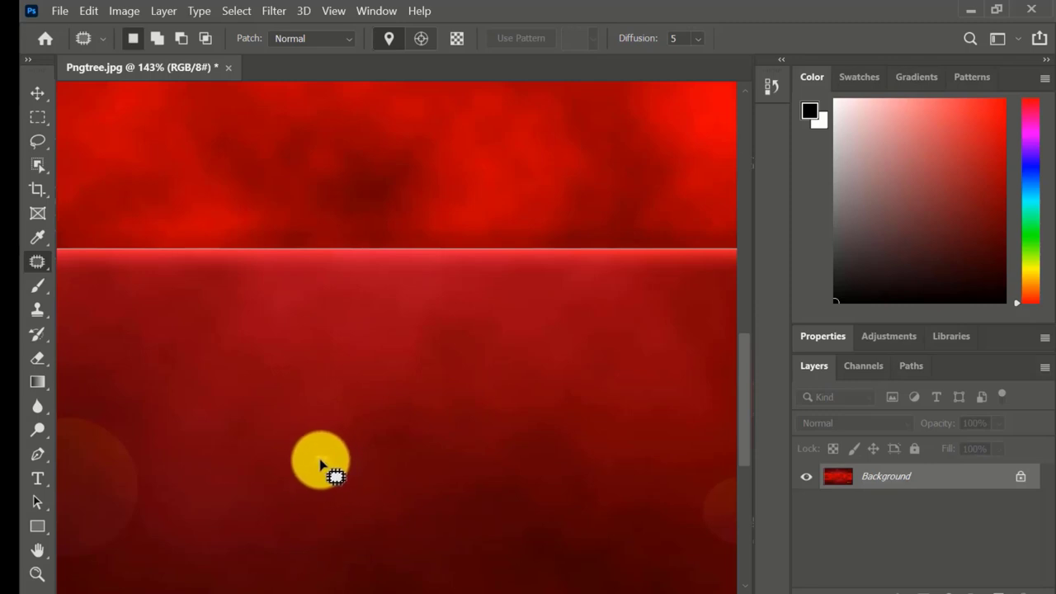
Undo that patch and redo it with a wider outline patched from background below.
{"action": "key", "text": "ctrl+z"}
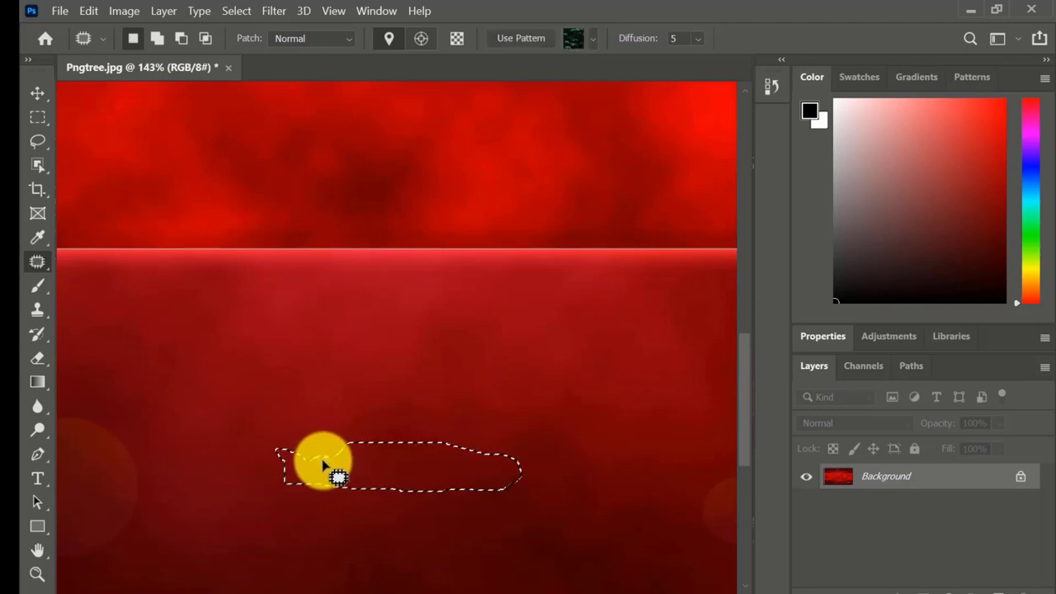
{"action": "key", "text": "ctrl+z"}
{"action": "key", "text": "ctrl+z"}
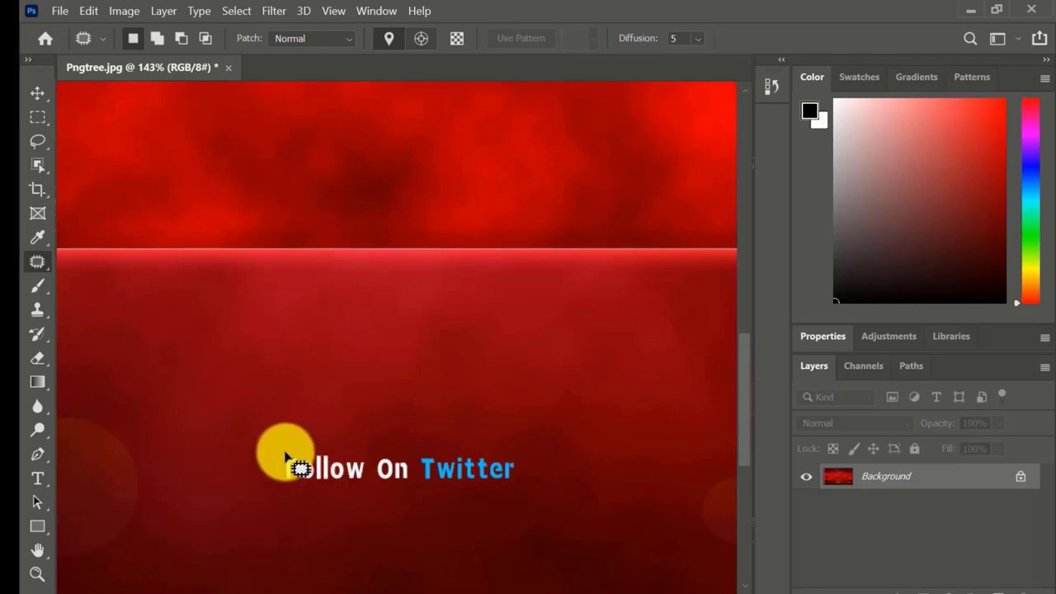
{"action": "mouse_move", "coordinate": [283, 453]}
{"action": "left_mouse_down"}
{"action": "mouse_move", "coordinate": [331, 495]}
{"action": "mouse_move", "coordinate": [479, 450]}
{"action": "left_mouse_up"}
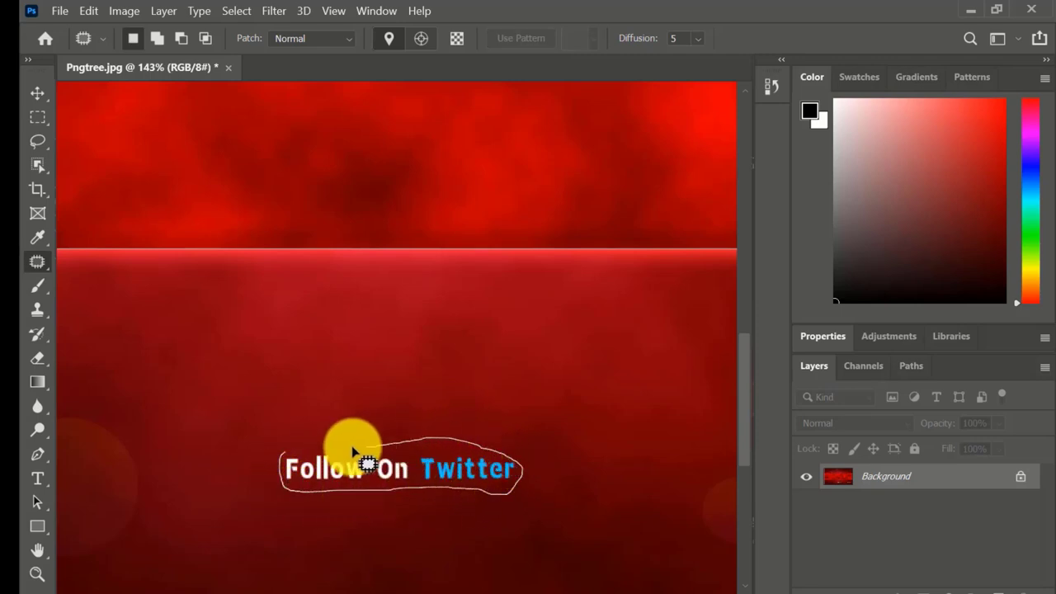
{"action": "left_click_drag", "start_coordinate": [478, 449], "coordinate": [281, 460]}
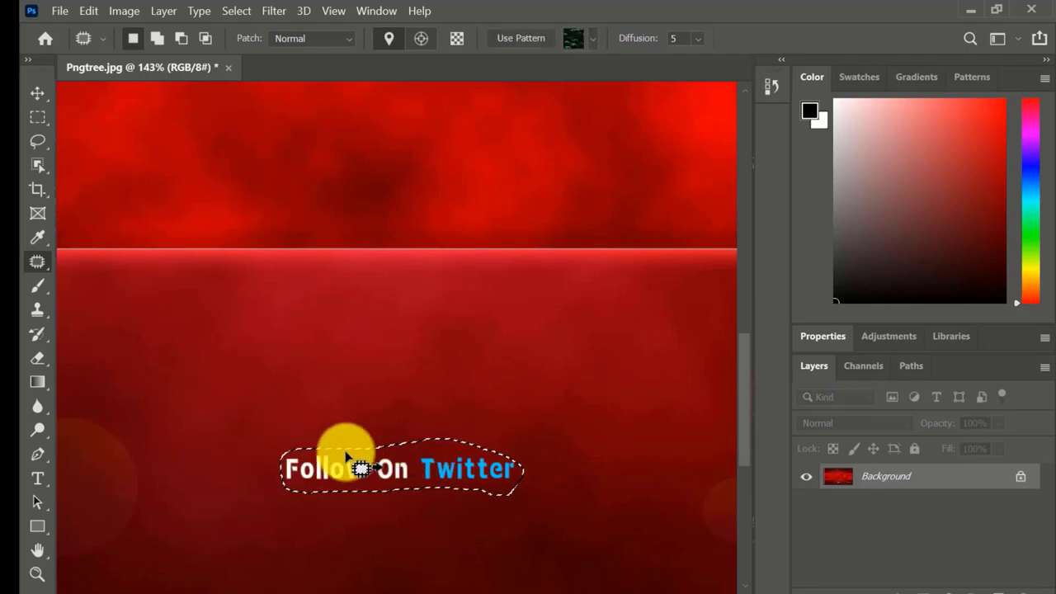
{"action": "scroll", "coordinate": [396, 453], "scroll_direction": "down", "scroll_amount": 1}
{"action": "scroll", "coordinate": [392, 466], "scroll_direction": "down", "scroll_amount": 1}
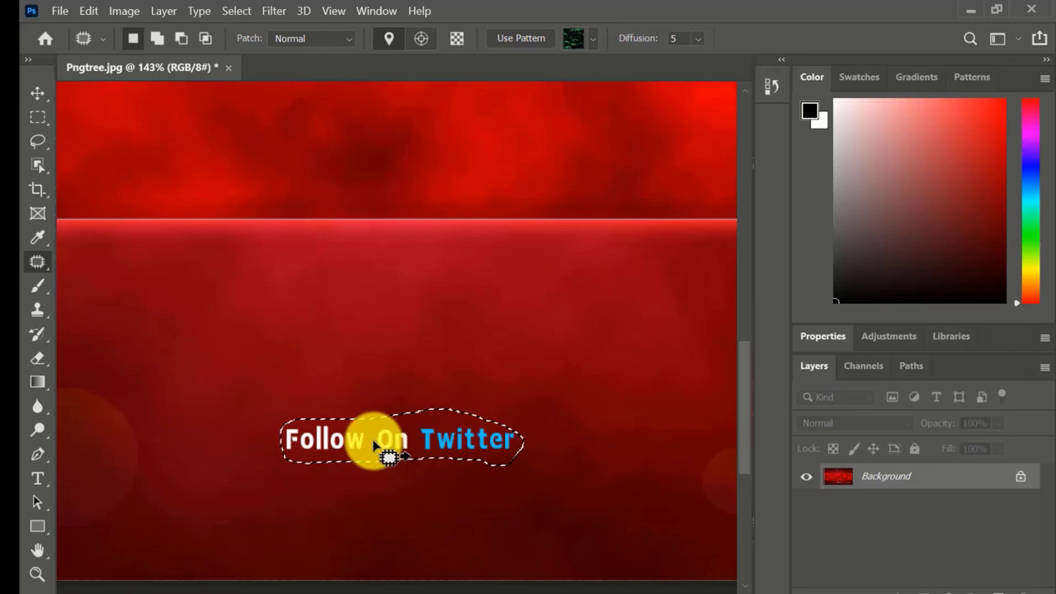
{"action": "mouse_move", "coordinate": [392, 452]}
{"action": "left_mouse_down"}
{"action": "mouse_move", "coordinate": [356, 504]}
{"action": "mouse_move", "coordinate": [353, 491]}
{"action": "left_mouse_up"}
{"action": "key", "text": "ctrl+d"}
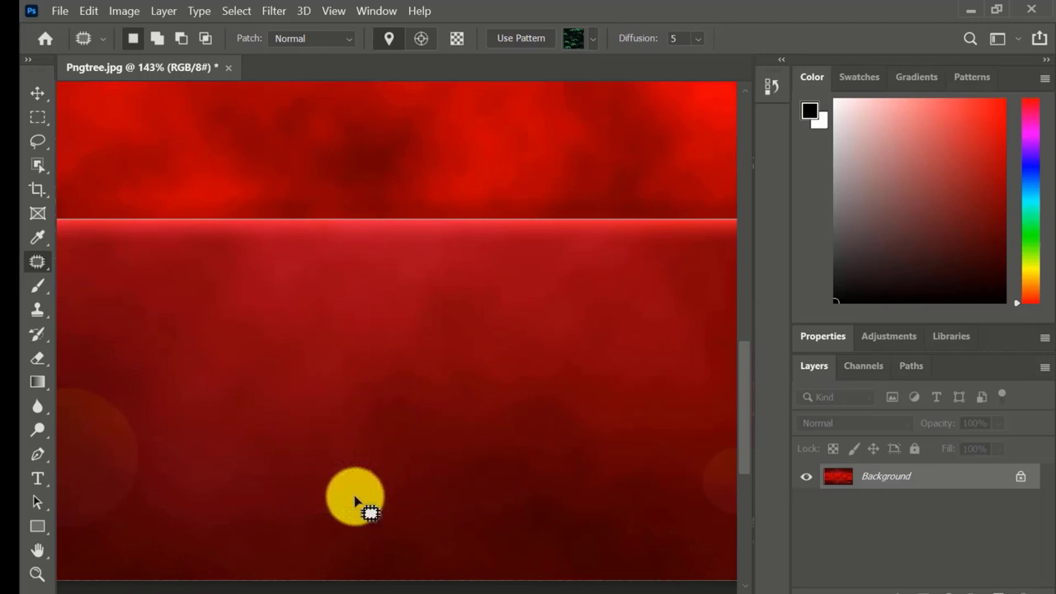
Zoom in on 'Follow On Instagram', then zoom back out to view the whole banner.
{"action": "scroll", "coordinate": [339, 444], "scroll_direction": "down", "scroll_amount": 2}
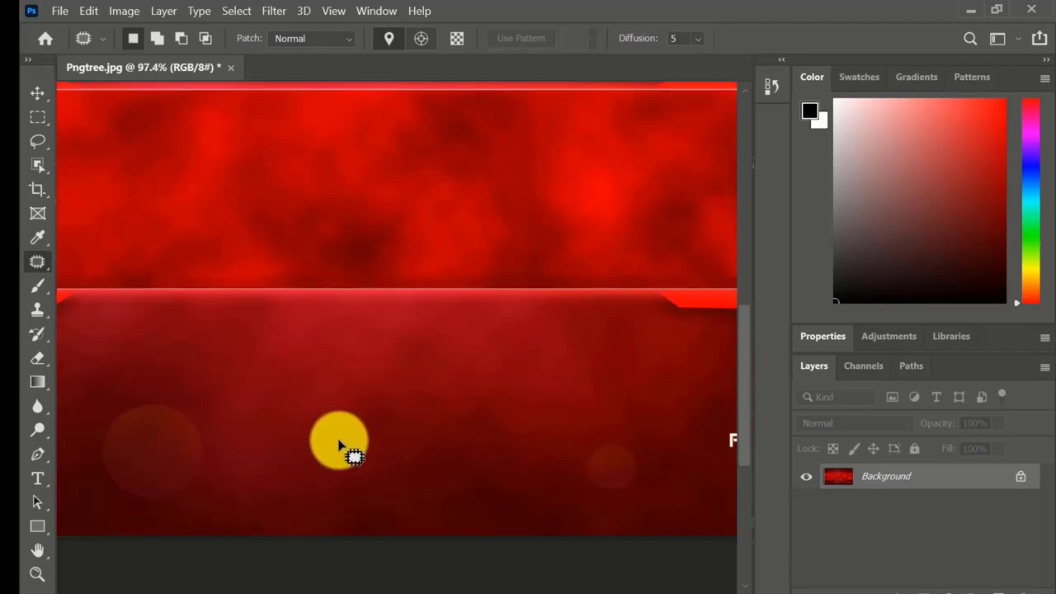
{"action": "scroll", "coordinate": [347, 458], "scroll_direction": "down", "scroll_amount": 3}
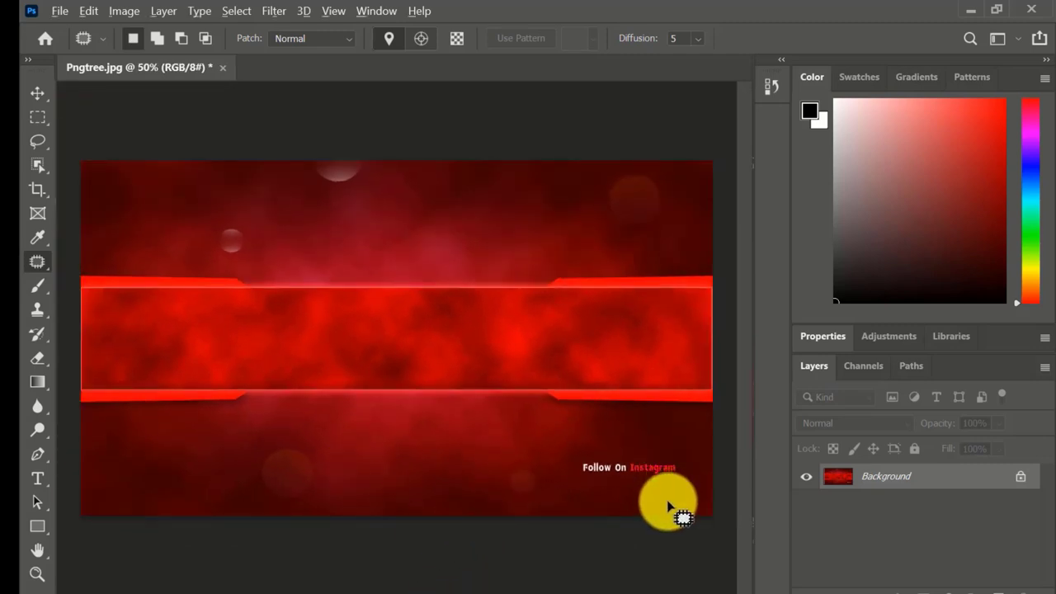
{"action": "scroll", "coordinate": [670, 502], "scroll_direction": "up", "scroll_amount": 2}
{"action": "scroll", "coordinate": [669, 502], "scroll_direction": "up", "scroll_amount": 2}
{"action": "scroll", "coordinate": [656, 499], "scroll_direction": "up", "scroll_amount": 2}
{"action": "scroll", "coordinate": [652, 499], "scroll_direction": "up", "scroll_amount": 1}
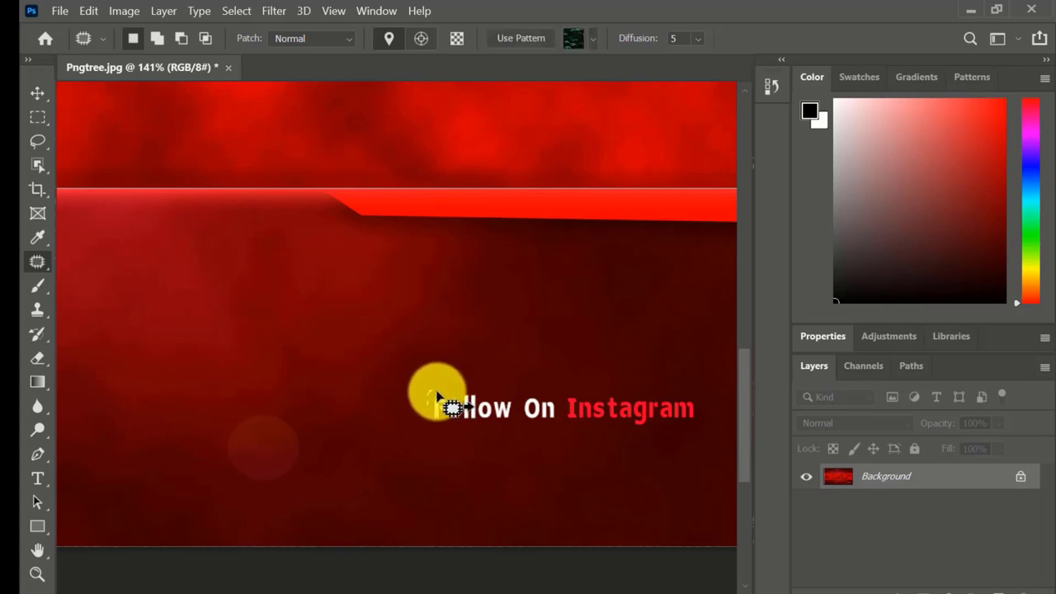
{"action": "scroll", "coordinate": [462, 421], "scroll_direction": "down", "scroll_amount": 2}
{"action": "scroll", "coordinate": [504, 495], "scroll_direction": "down", "scroll_amount": 2}
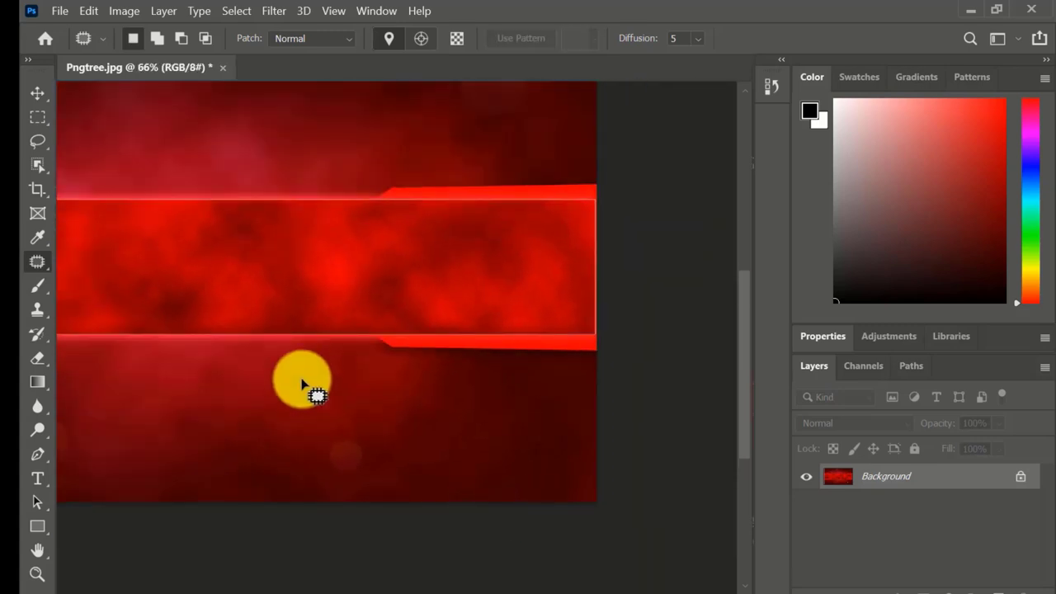
{"action": "scroll", "coordinate": [302, 388], "scroll_direction": "down", "scroll_amount": 1}
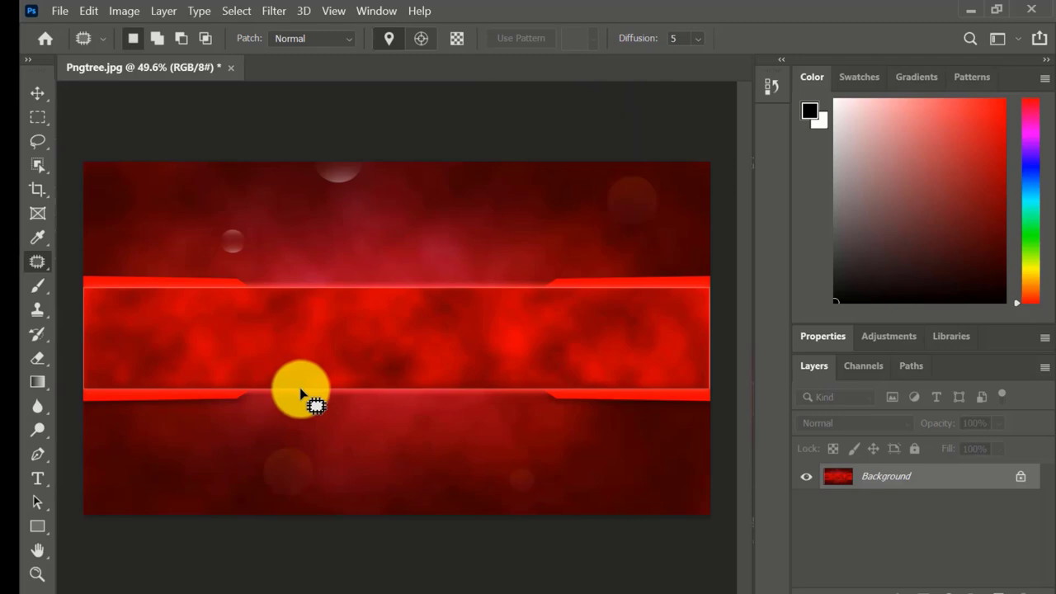